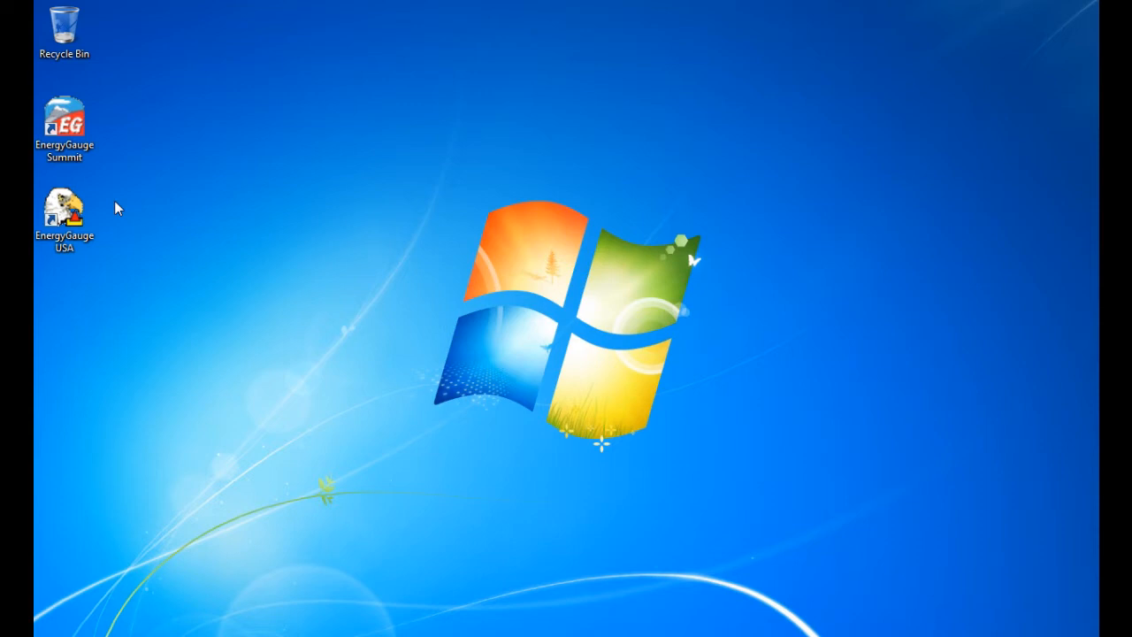
Step: Launch EnergyGauge USA and start a new project from the Project Search window
left_click(70, 211)
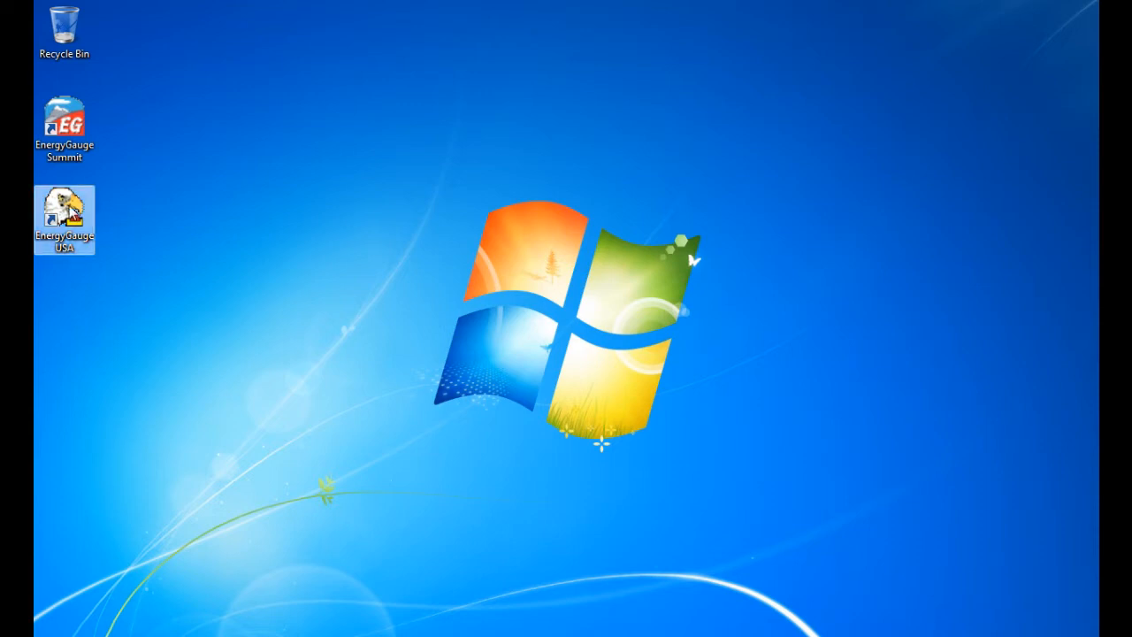
double_click(70, 211)
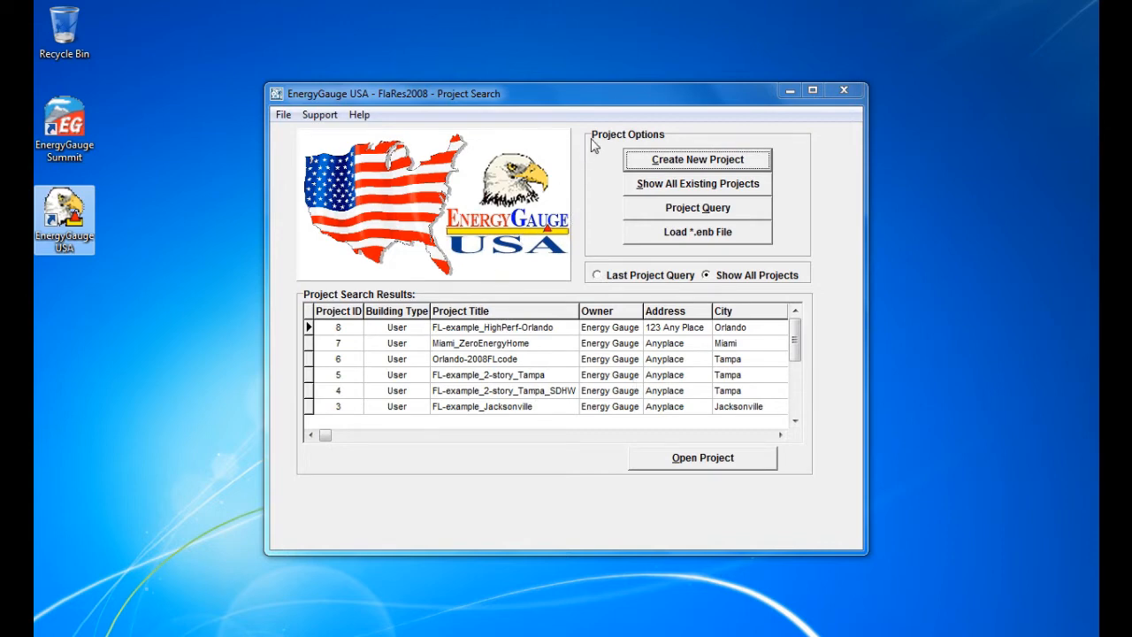
left_click(682, 165)
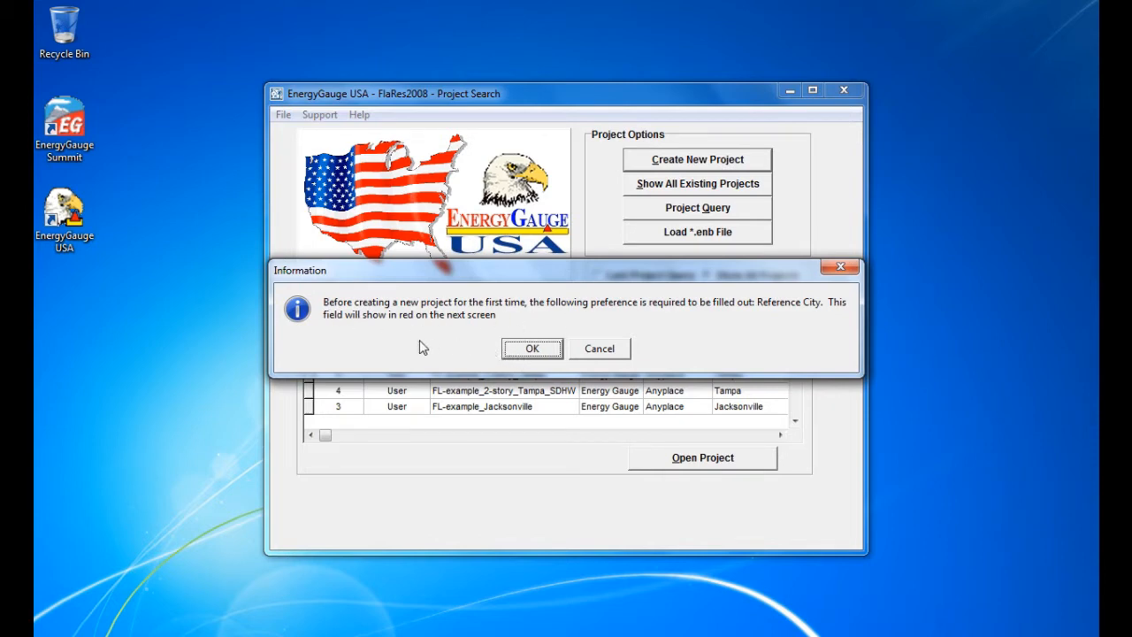
Step: Acknowledge the notice and set the first reference city to FL, Daytona Beach
left_click(531, 351)
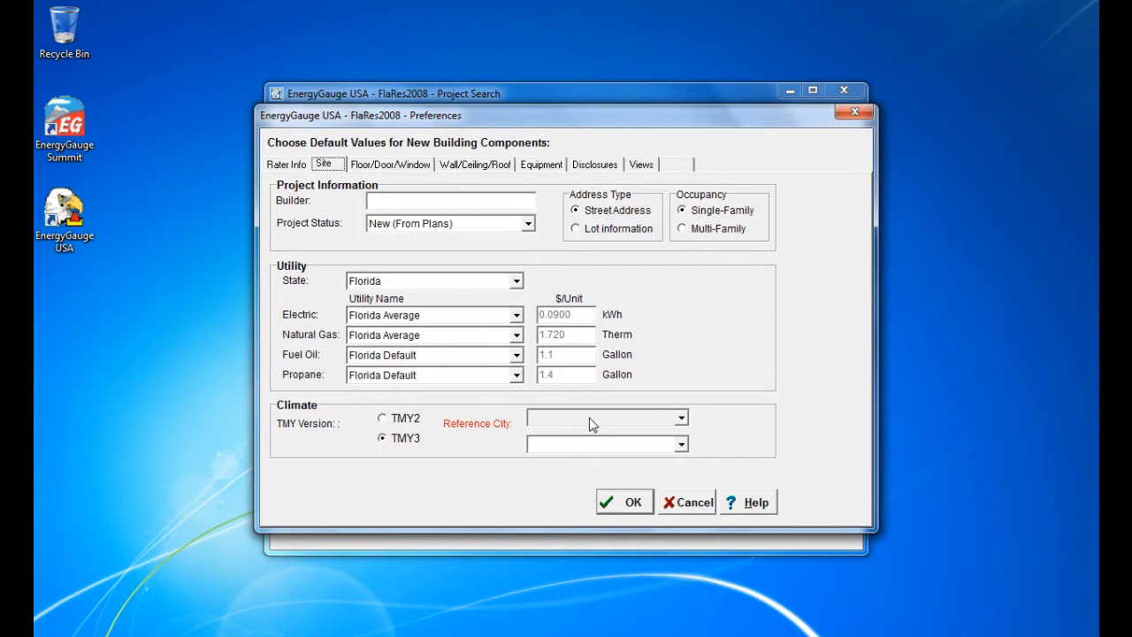
left_click(590, 418)
left_click(683, 505)
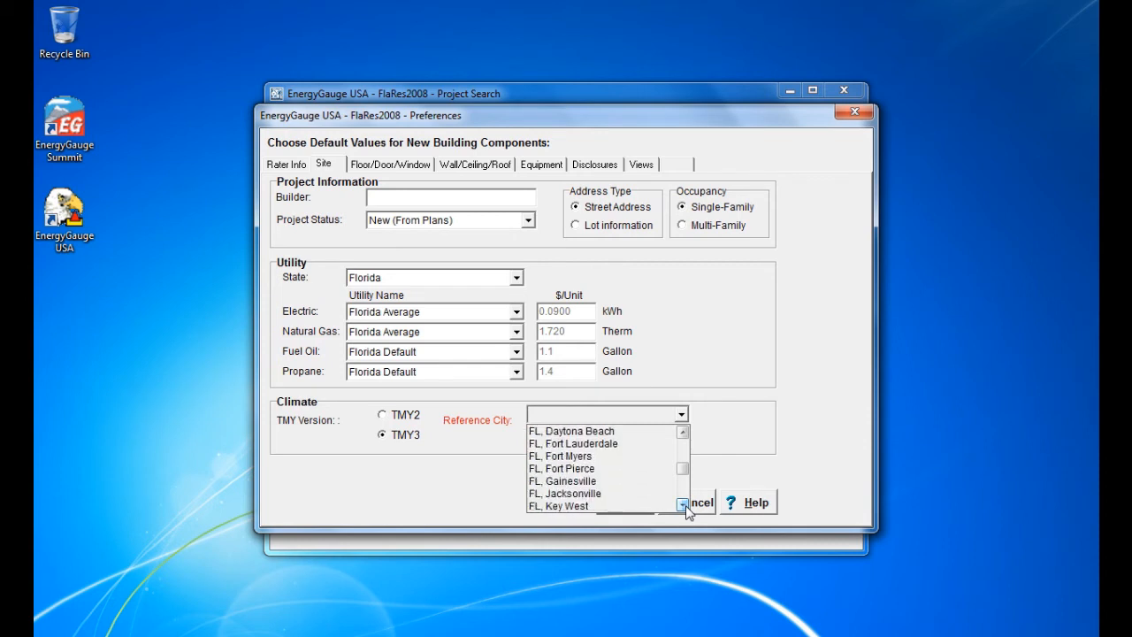
left_click(683, 432)
left_click(613, 447)
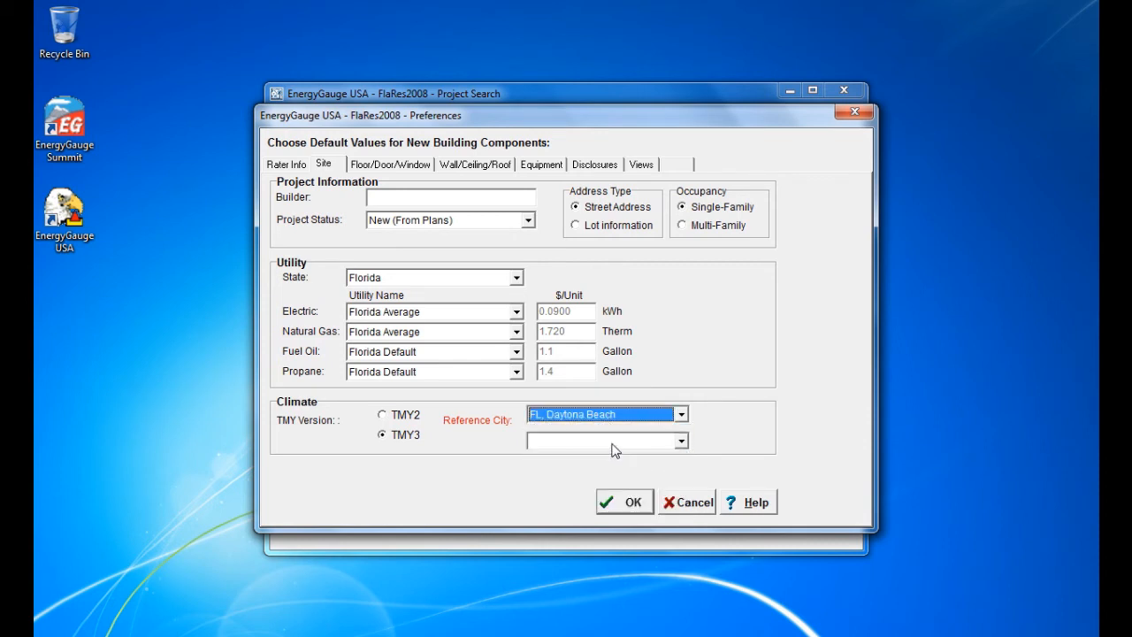
Step: Set the second reference city to FL, Apopka and accept the preferences
left_click(617, 448)
left_click(684, 531)
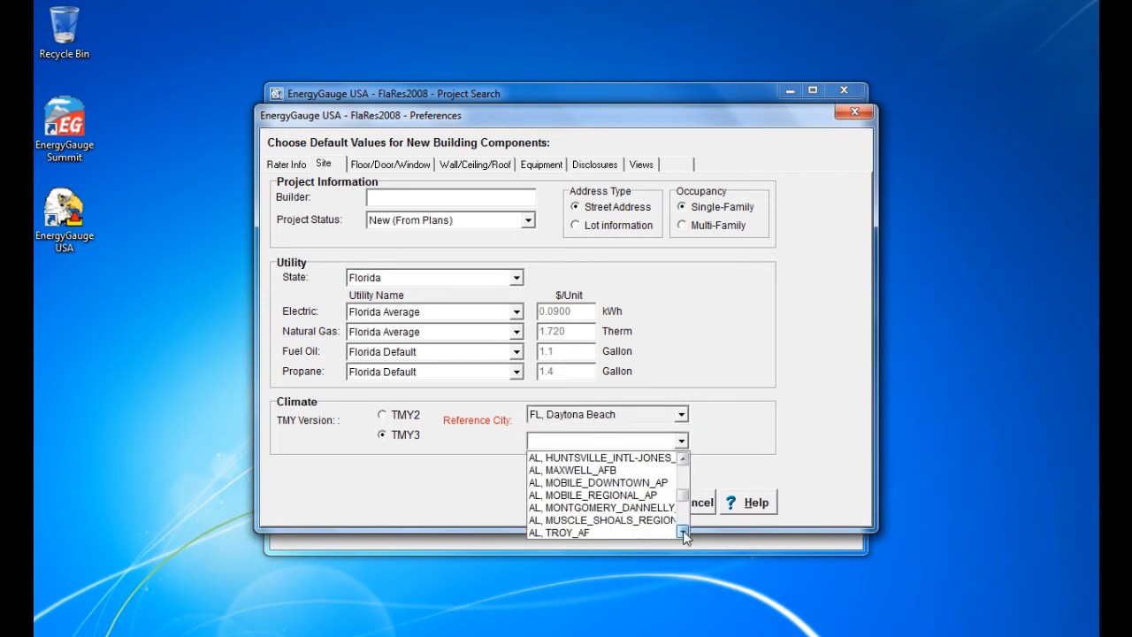
left_click(683, 461)
left_click(683, 462)
left_click(572, 471)
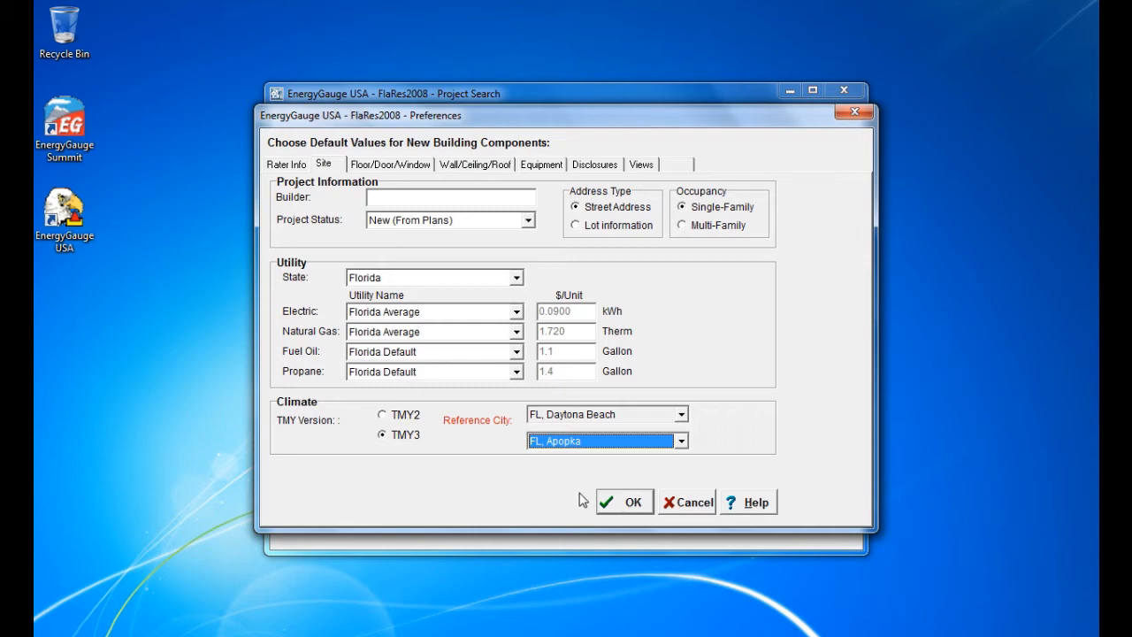
left_click(628, 504)
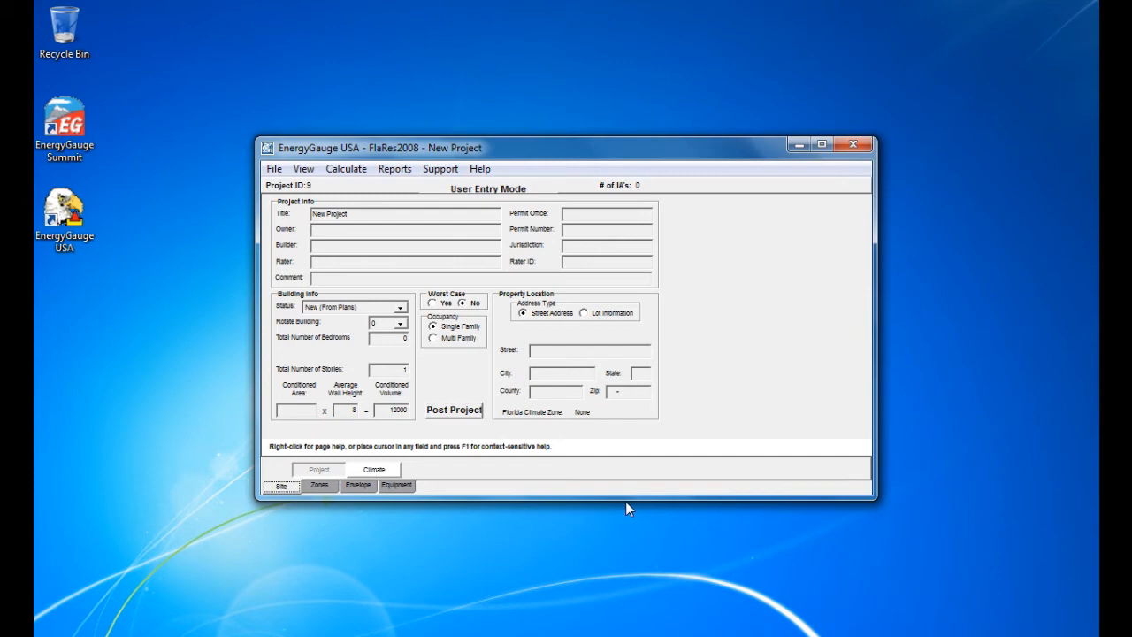
Step: Enter title 'My House', the owner's name, and builder 'Builder Inc.' in Project Info
left_click_drag(371, 213, 292, 213)
type("My House")
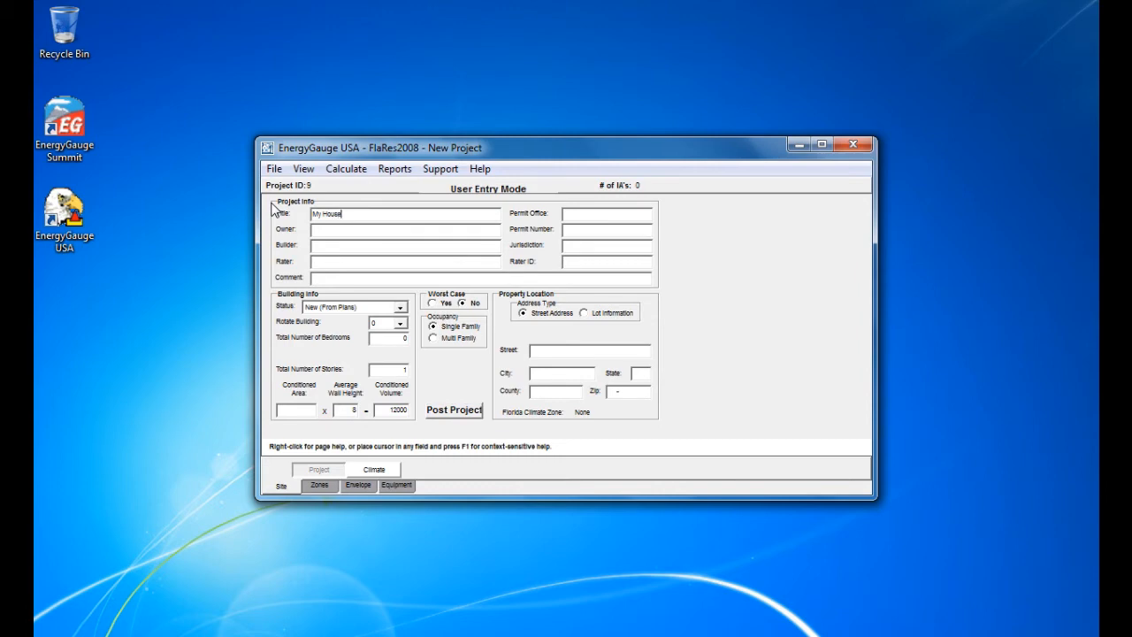
key("Tab")
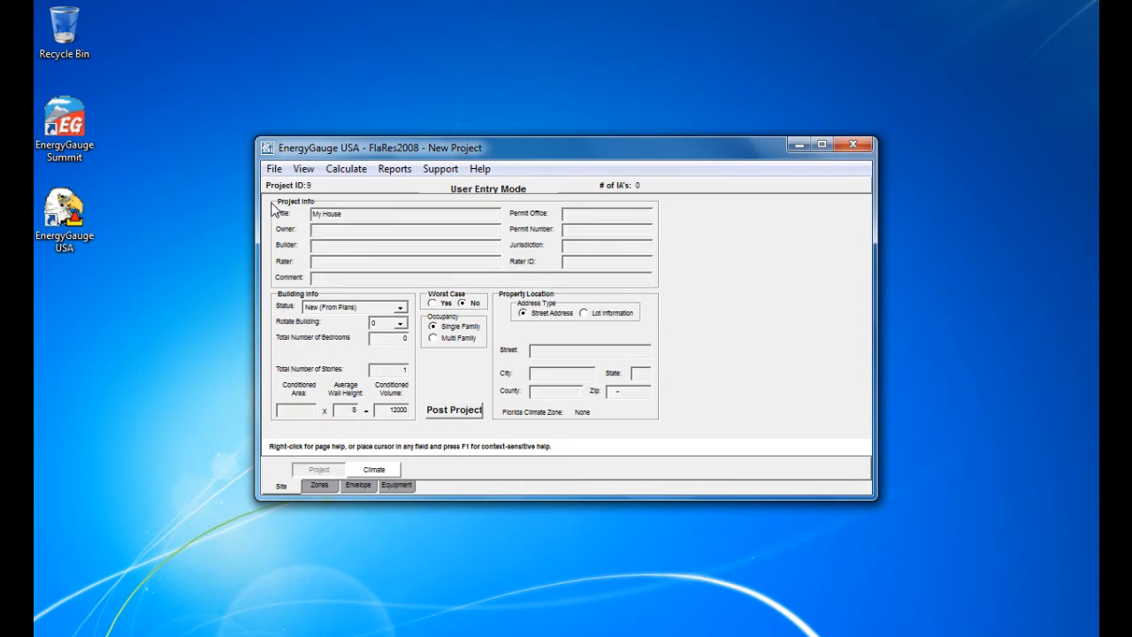
key("Tab")
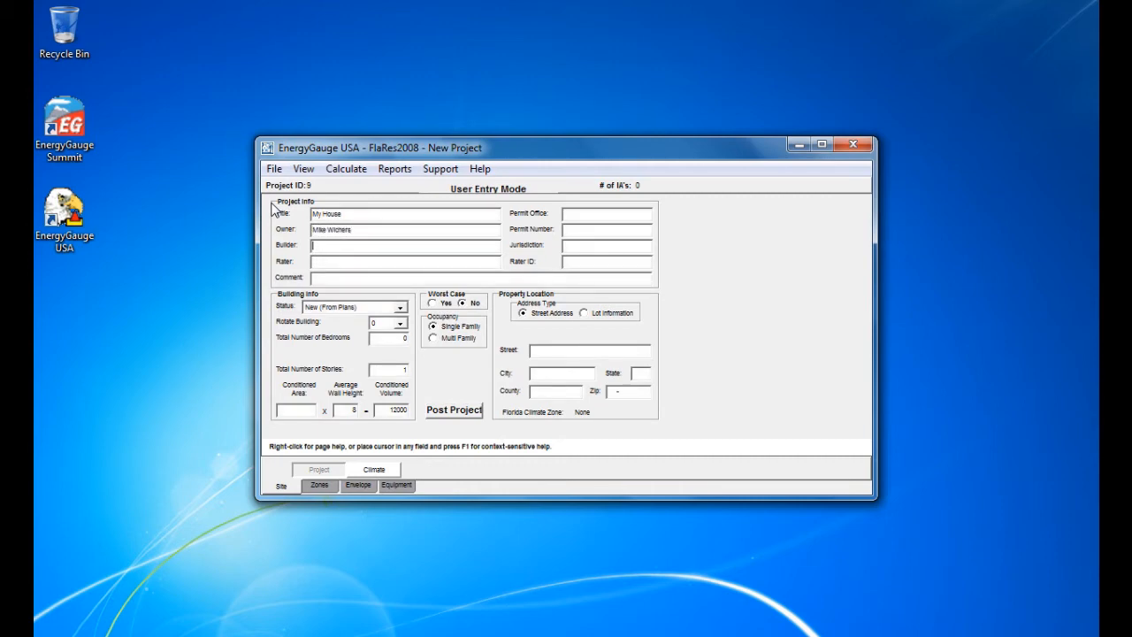
type("Builder Inc.")
left_click(332, 283)
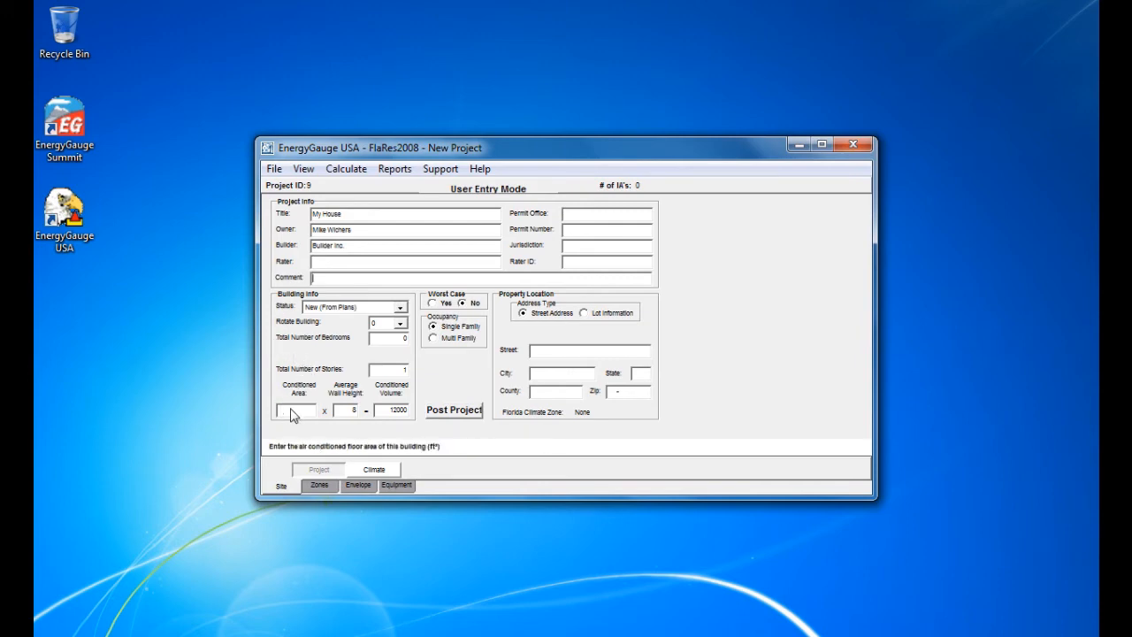
left_click(350, 310)
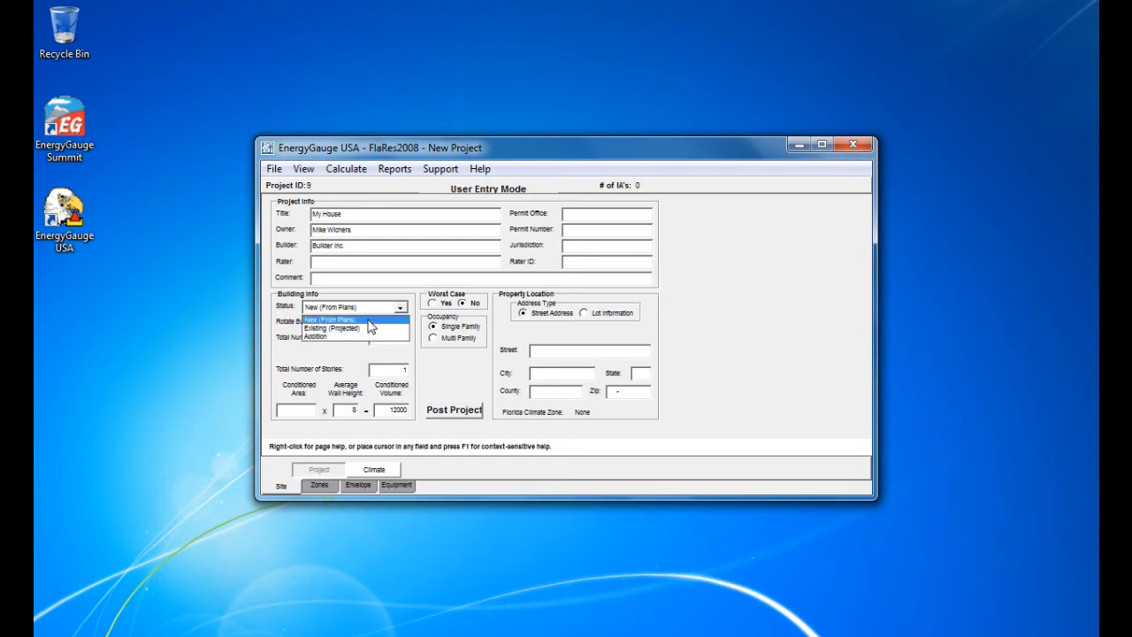
Step: Keep building status New (From Plans) and building rotation 0
left_click(369, 320)
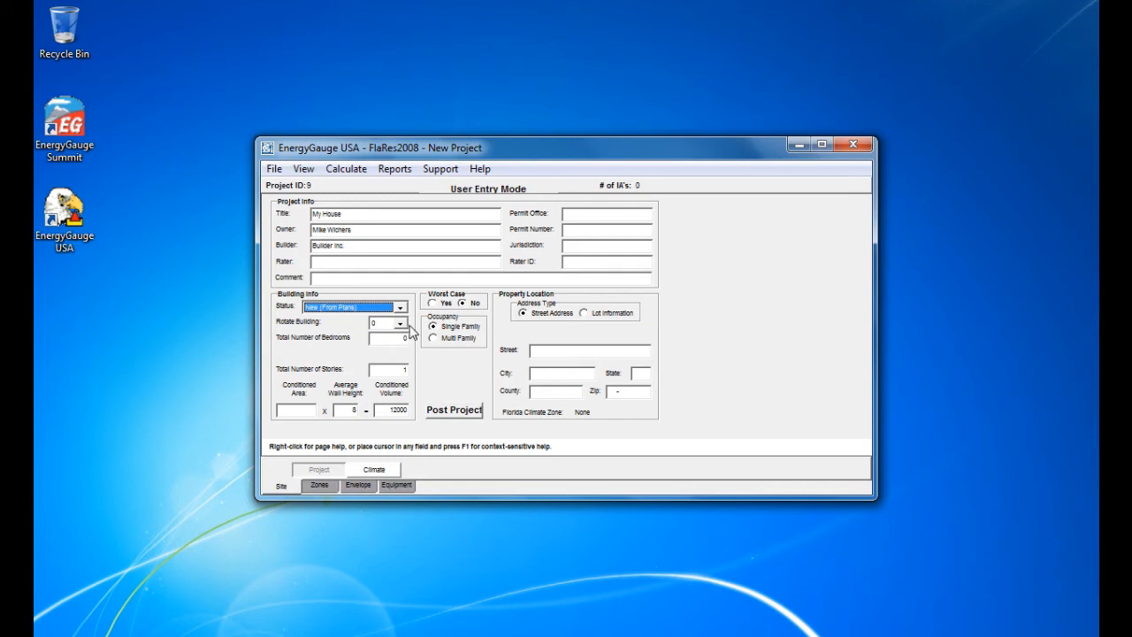
left_click(402, 324)
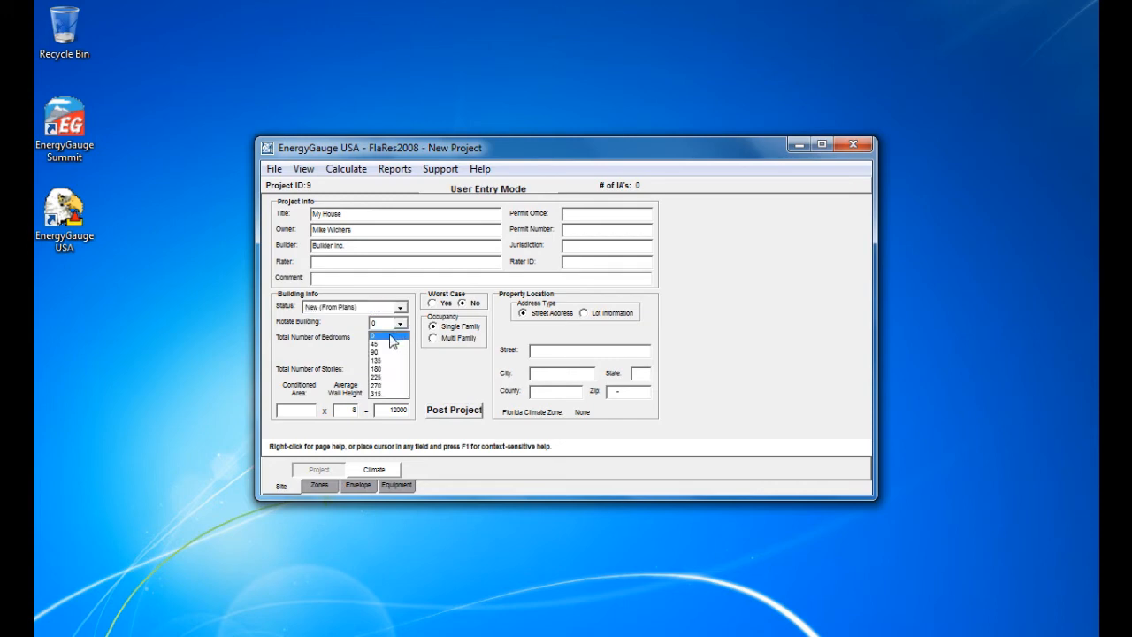
left_click(394, 335)
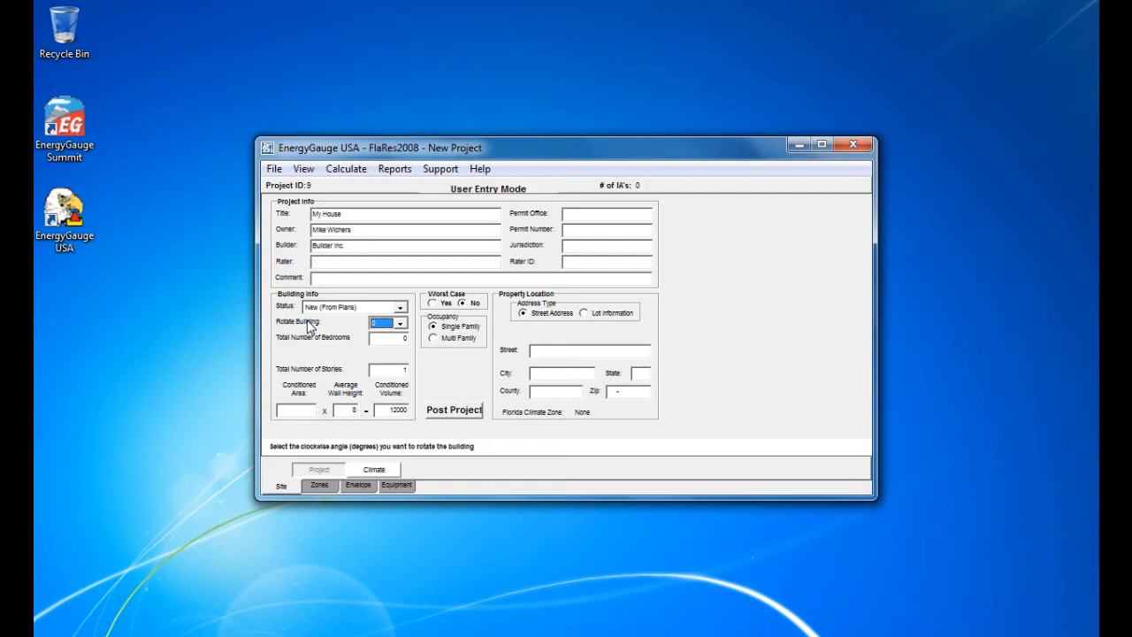
Step: Enter 4 bedrooms, 2 stories and 2500 conditioned floor area
left_click(389, 342)
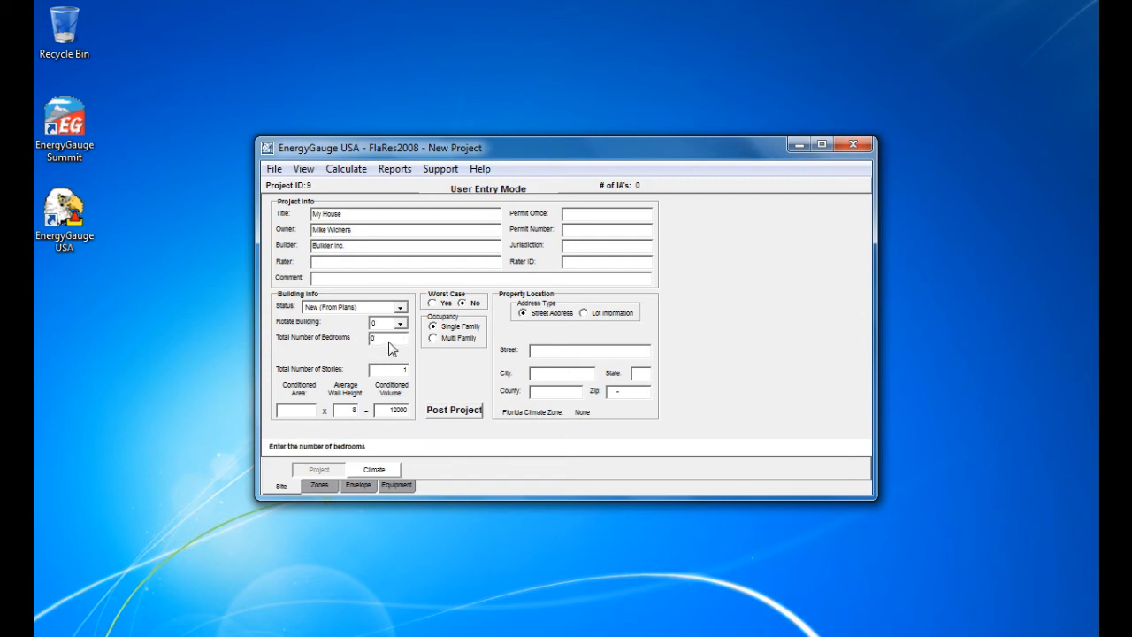
left_click_drag(389, 341, 283, 343)
type("4")
key("Tab")
type("2")
left_click(295, 412)
left_click(294, 412)
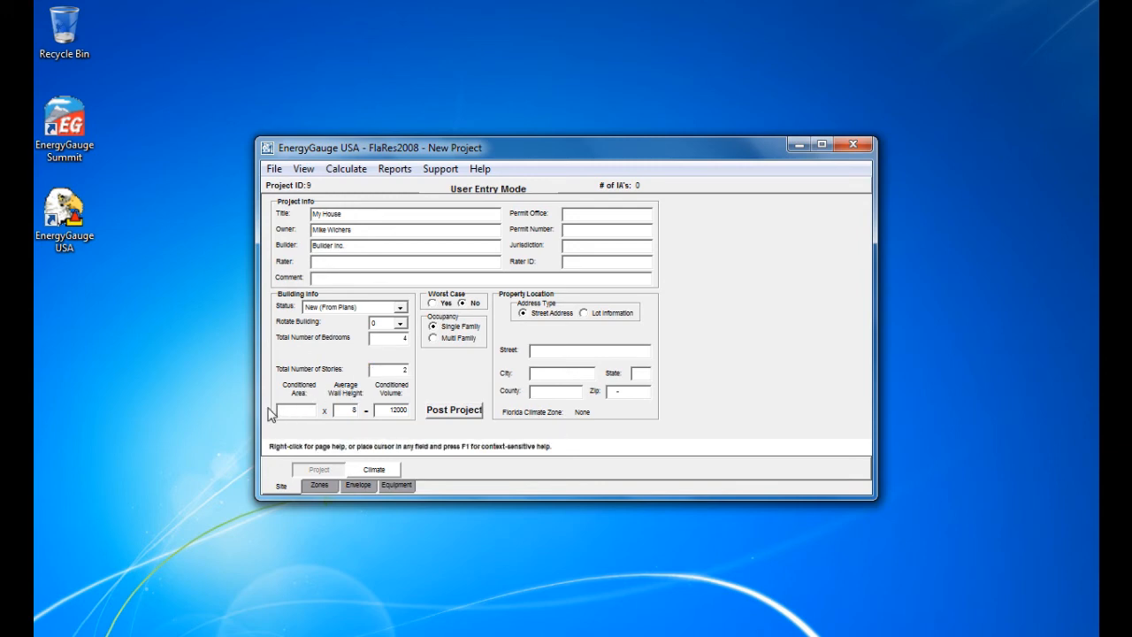
type("2500")
Step: Fill in the property's street, city, state, county and zip code, then go to Climate settings
left_click(342, 412)
left_click(564, 354)
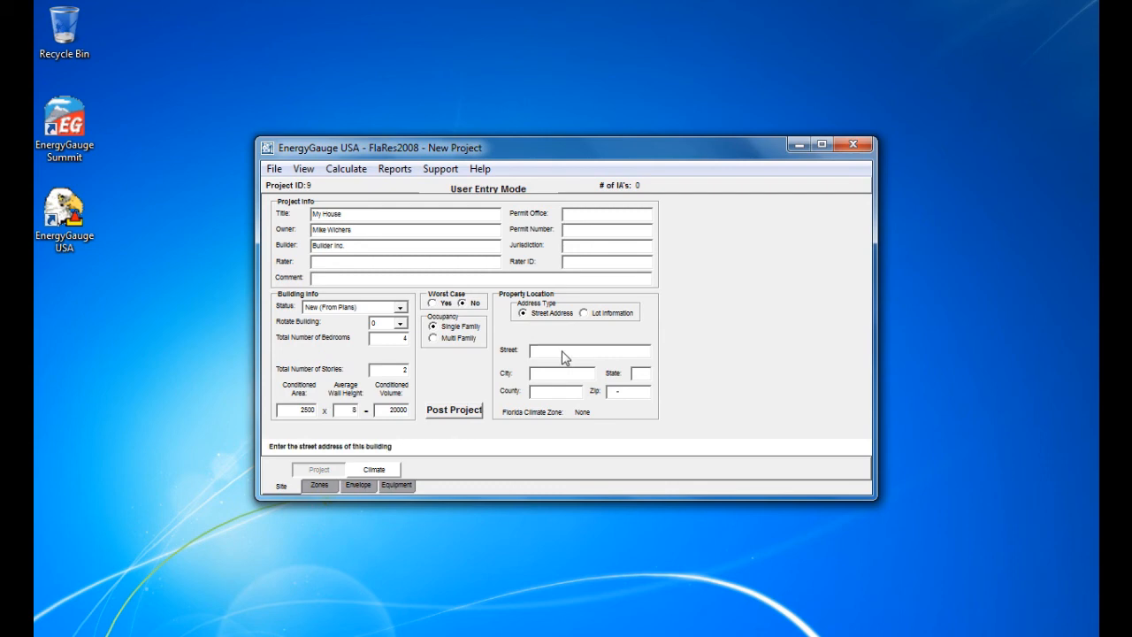
type("Any")
type("place")
type("Ci")
type("coa")
type("FL")
type("Brevard")
key("Tab")
type("32922")
left_click(372, 470)
Step: Dismiss the default-location warning and pick Cape Kennedy as the Design Location
left_click(567, 345)
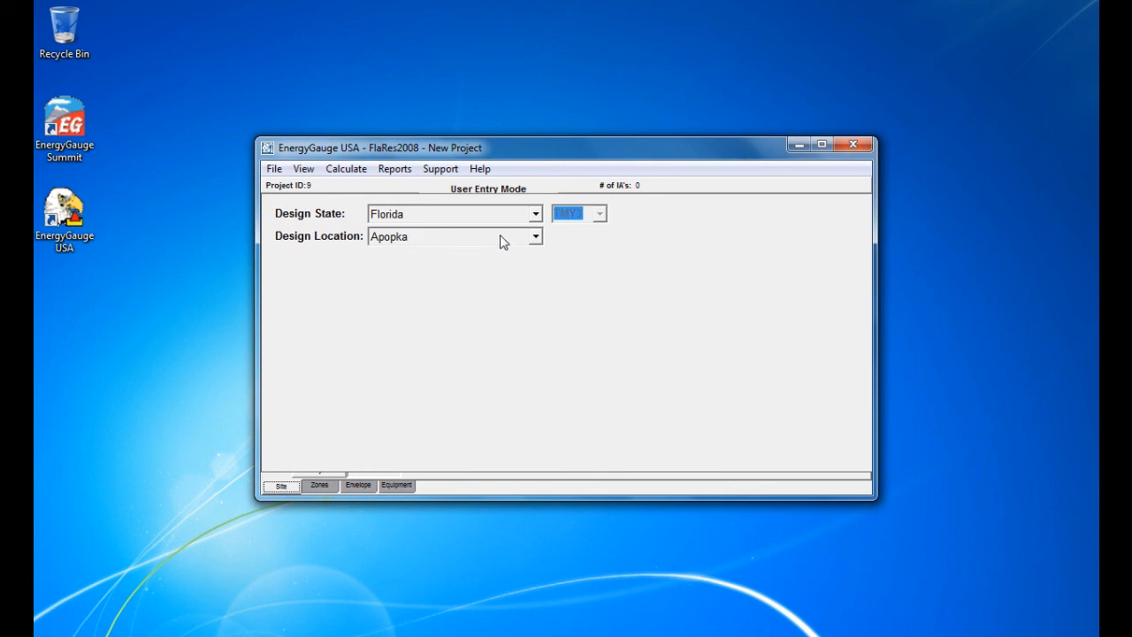
left_click(535, 237)
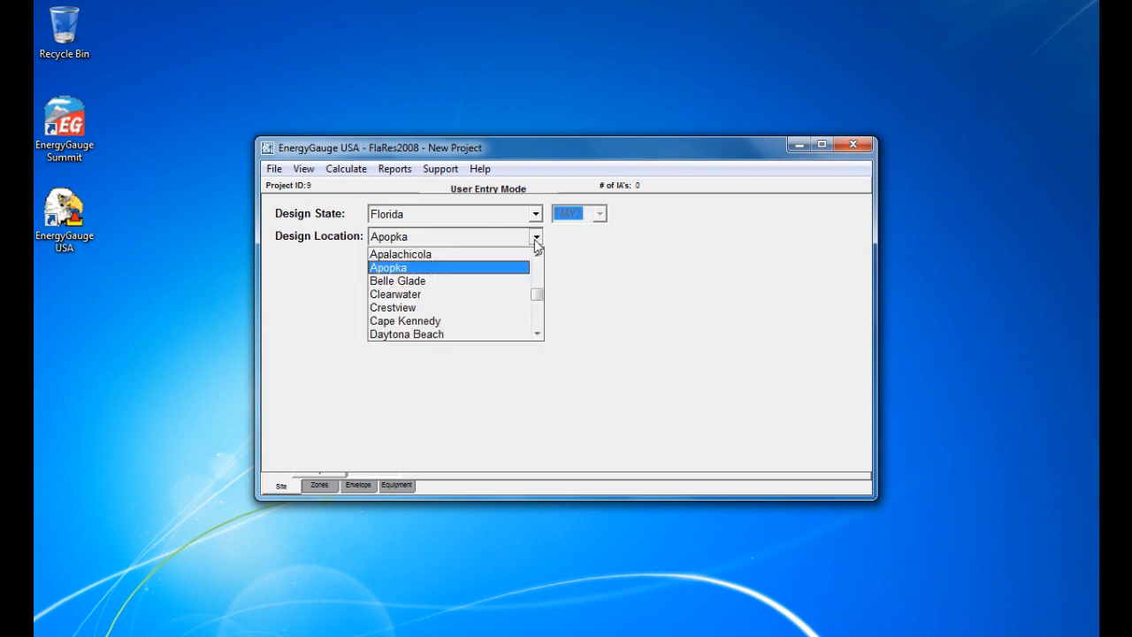
left_click(422, 322)
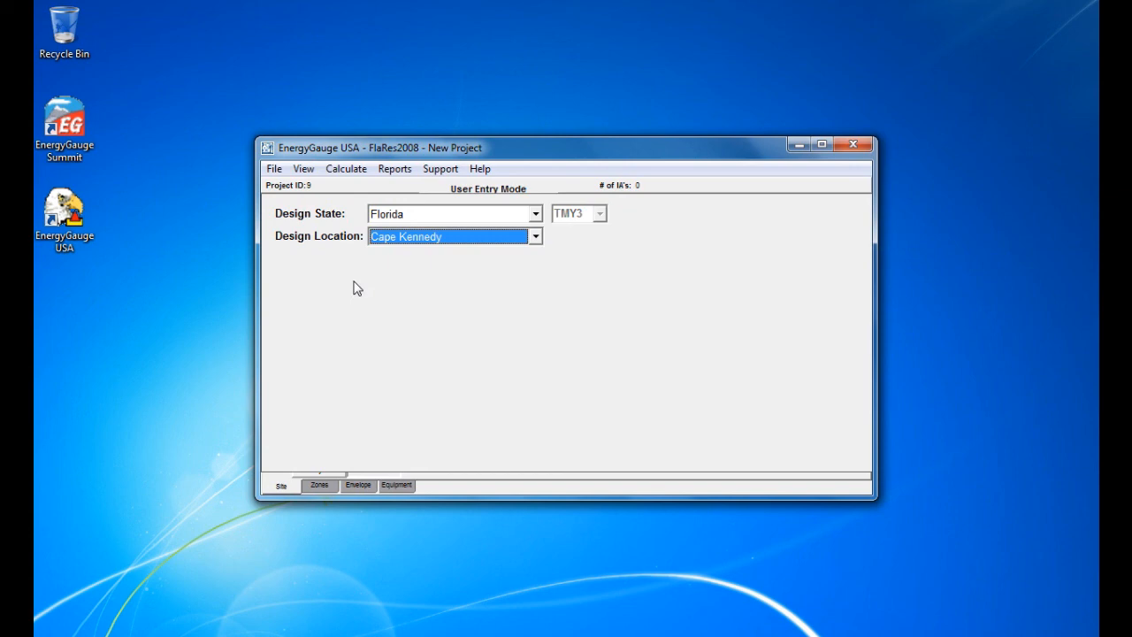